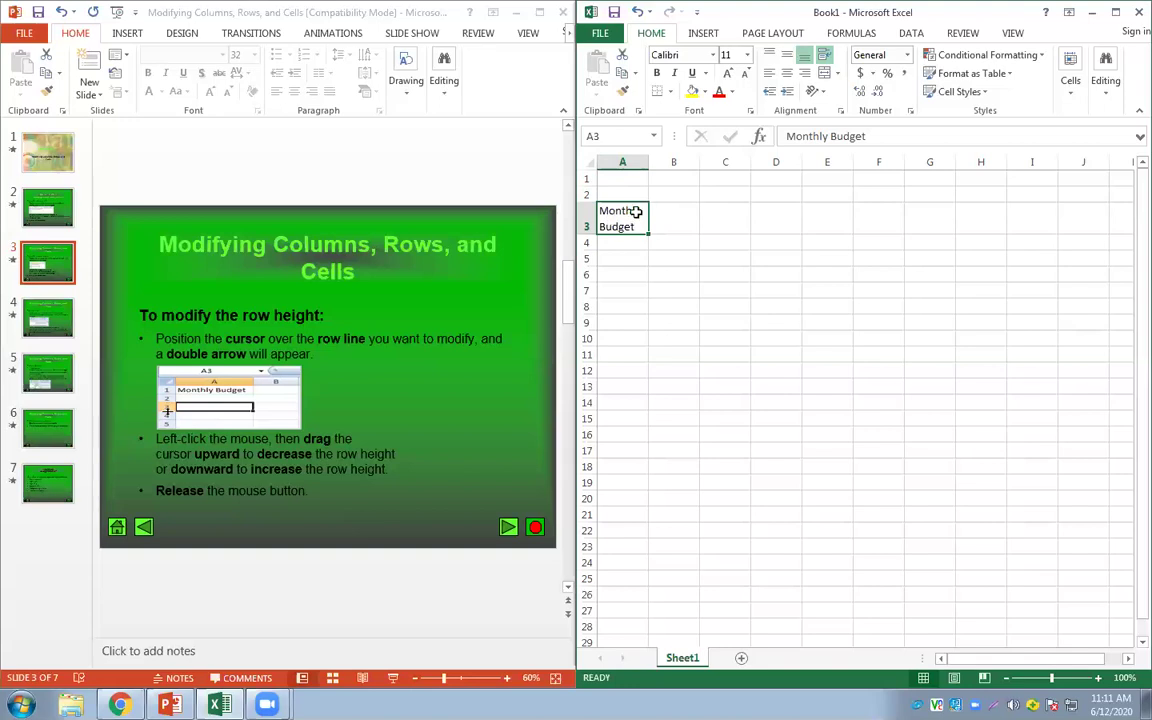
Step: Slightly increase the height of row 3, which holds the Monthly Budget text
left_click(687, 273)
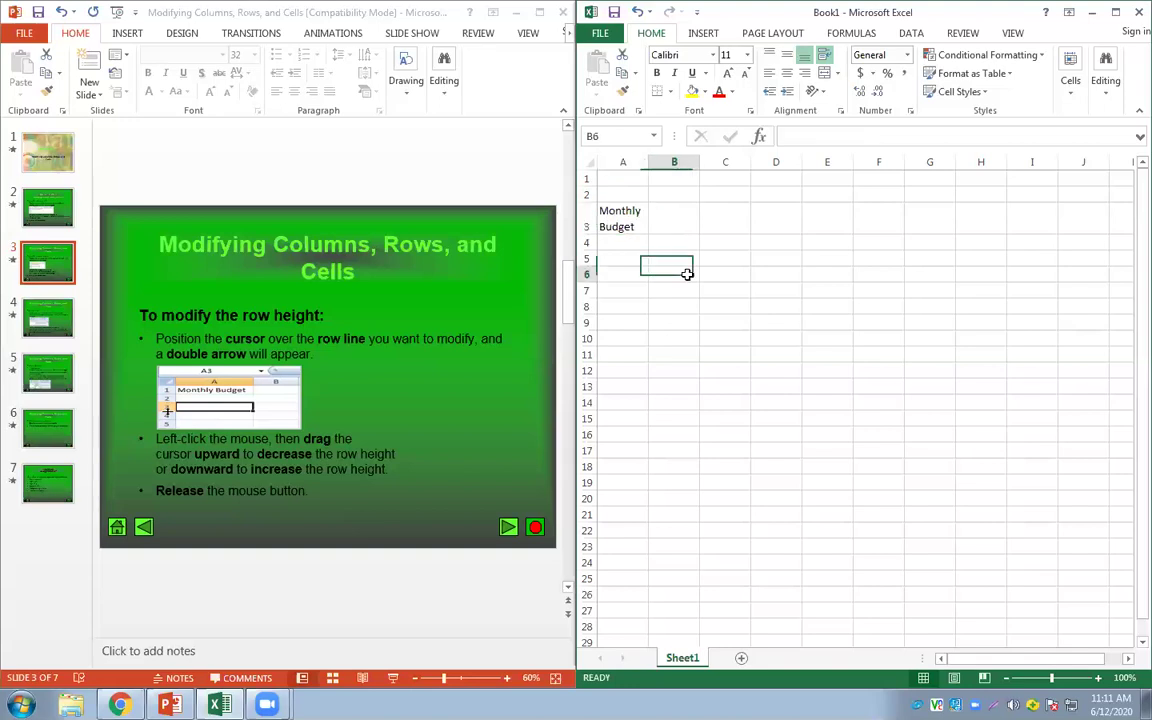
mouse_move(590, 234)
left_mouse_down()
mouse_move(592, 224)
mouse_move(588, 239)
left_mouse_up()
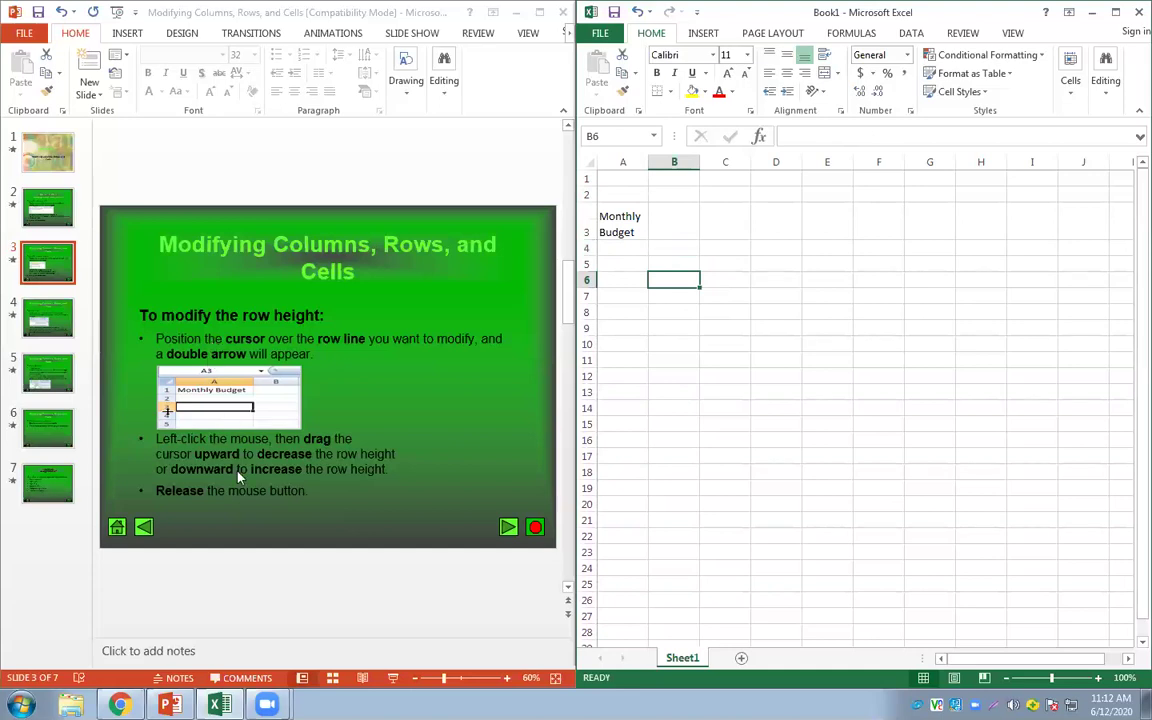
Step: Show slide 4 about inserting rows in PowerPoint, and undo all earlier edits in the Excel sheet
left_click(65, 323)
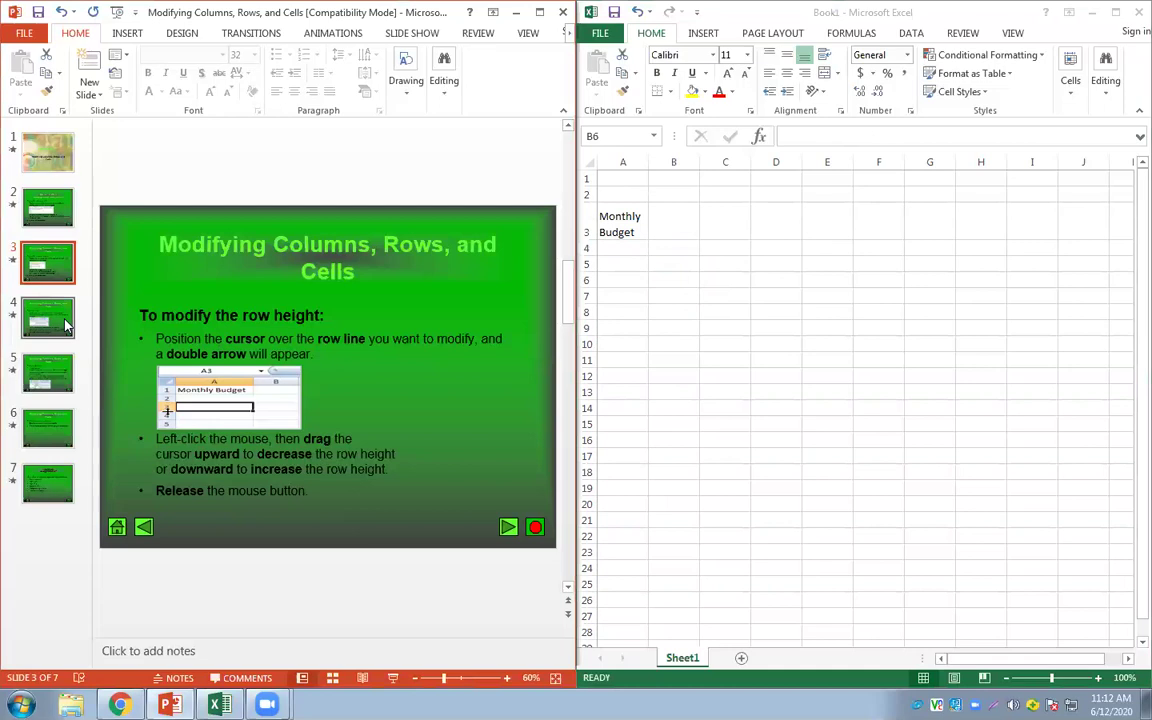
left_click(65, 323)
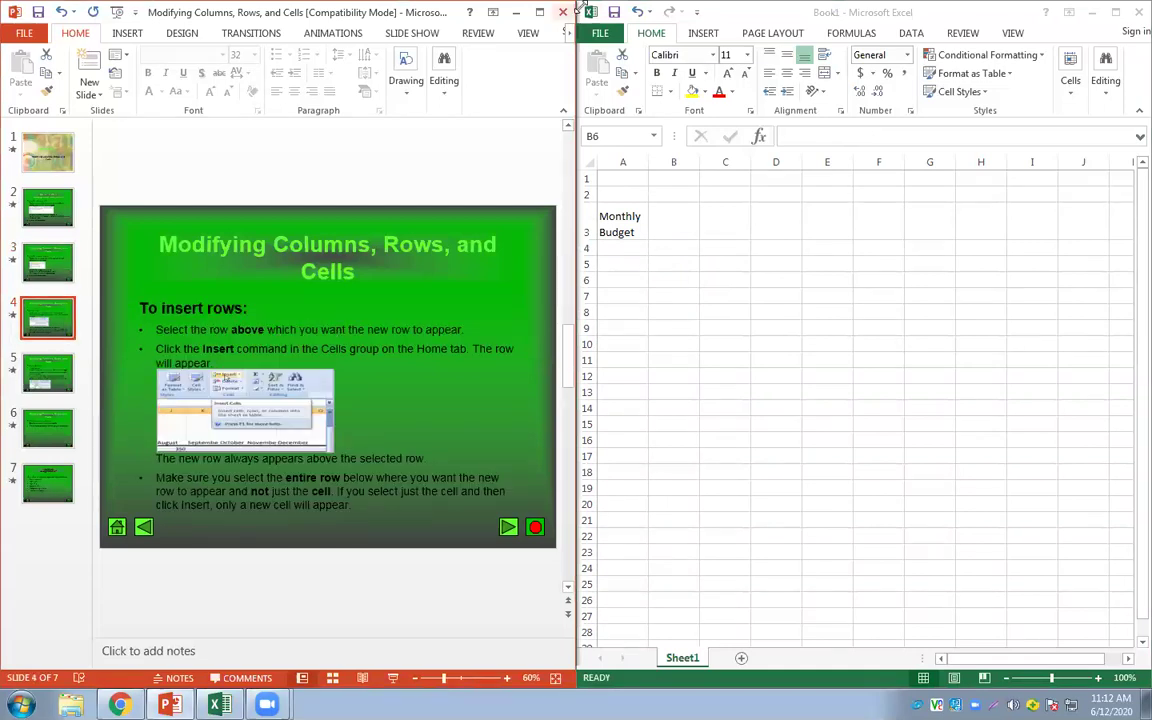
left_click(637, 14)
left_click(637, 14)
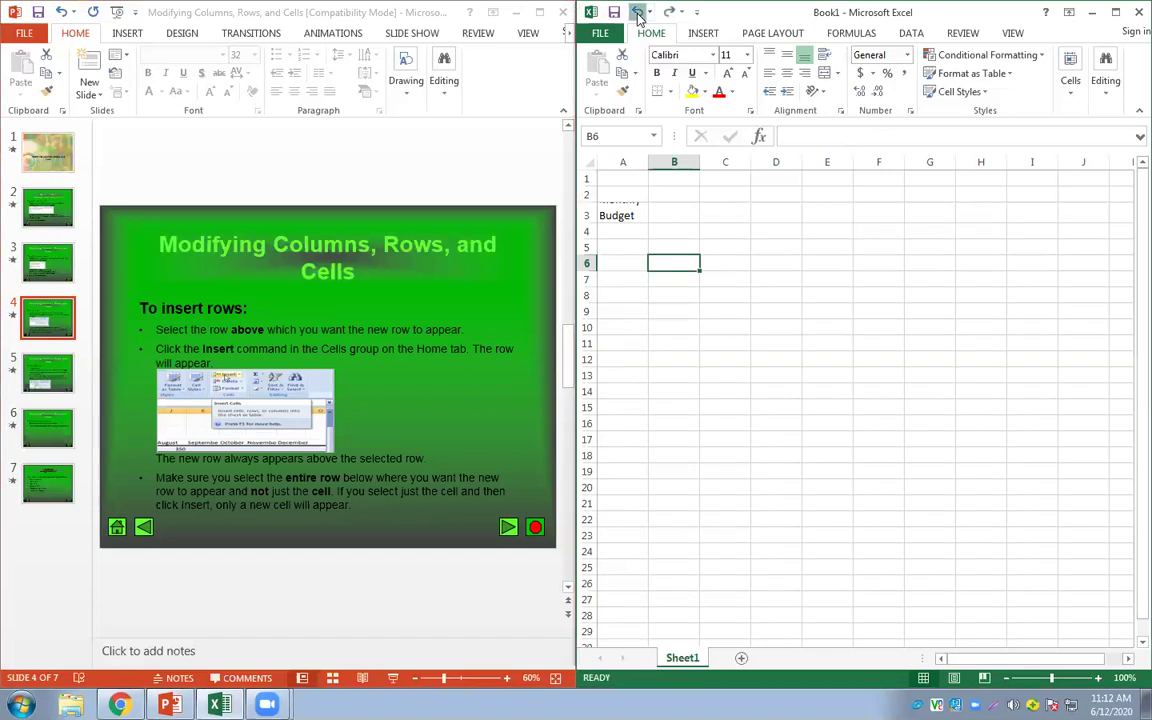
left_click(637, 14)
left_click(637, 14)
left_click(637, 14)
left_click(637, 14)
Step: Enter June in cell A5 and August in cell A6
left_click(628, 241)
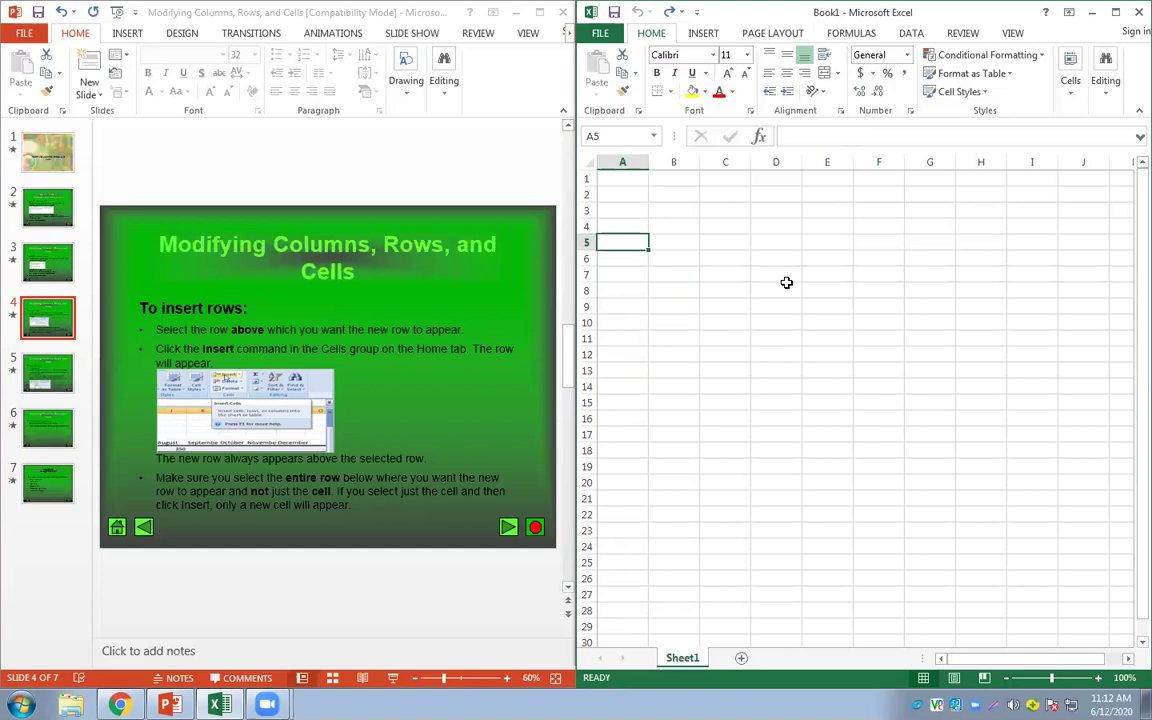
type("June")
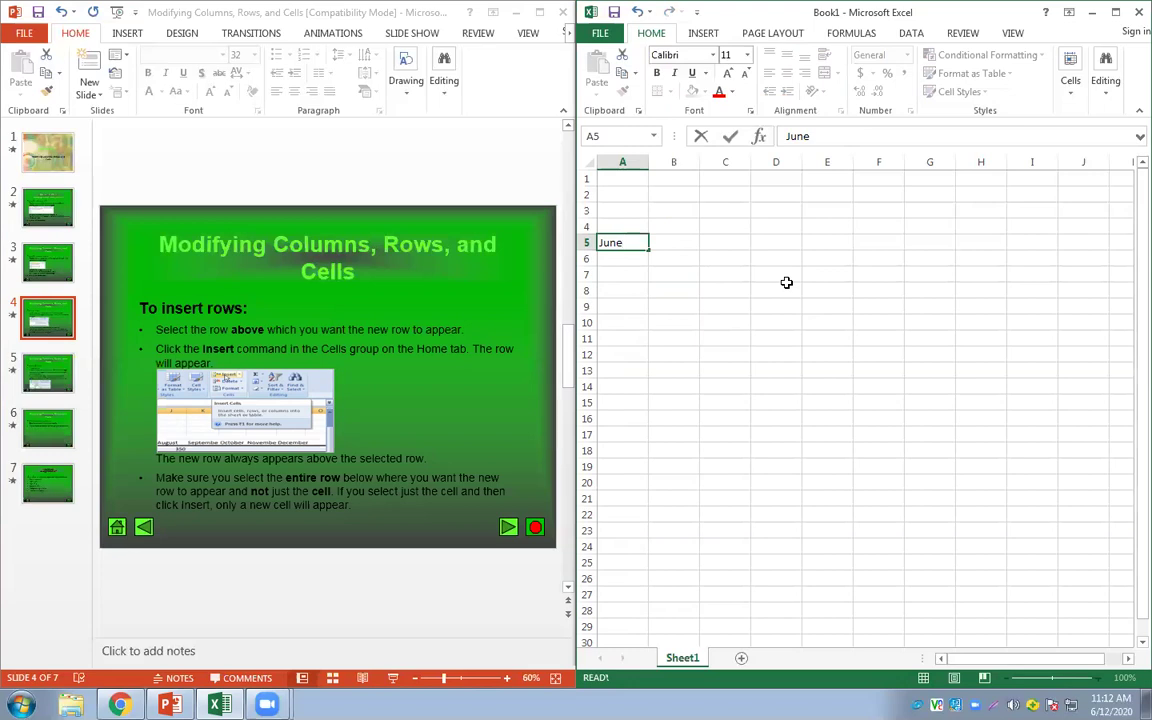
key("Return")
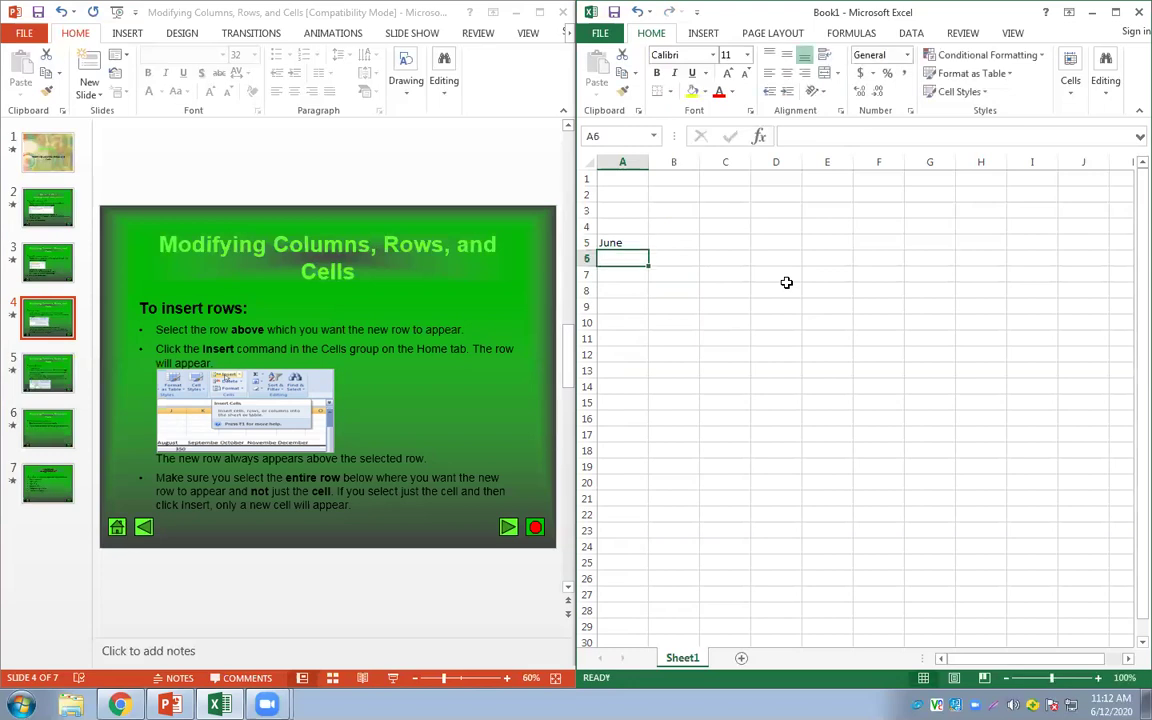
type("August")
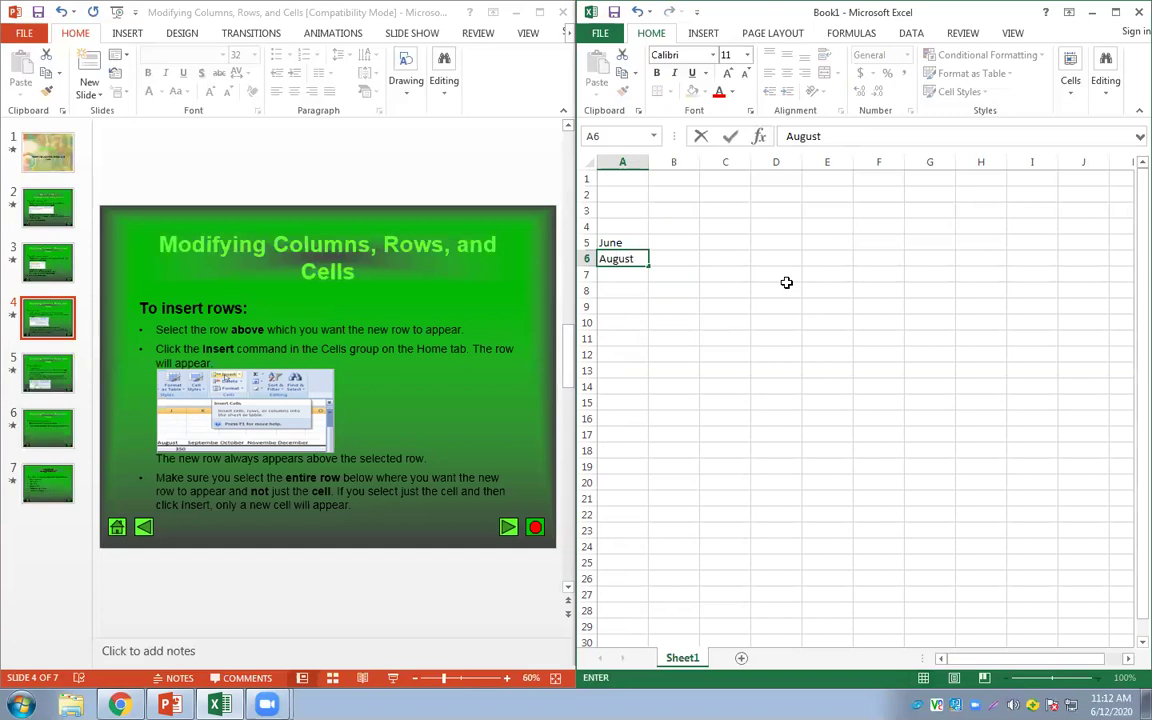
key("Return")
key("Up")
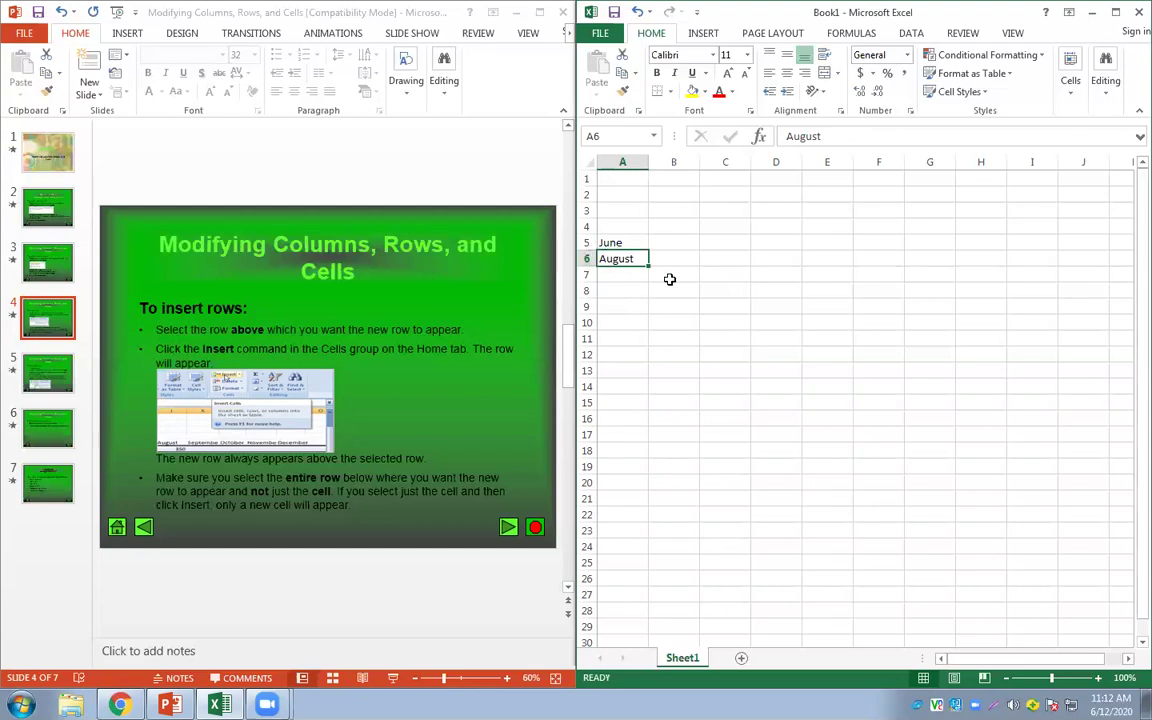
left_click(586, 258)
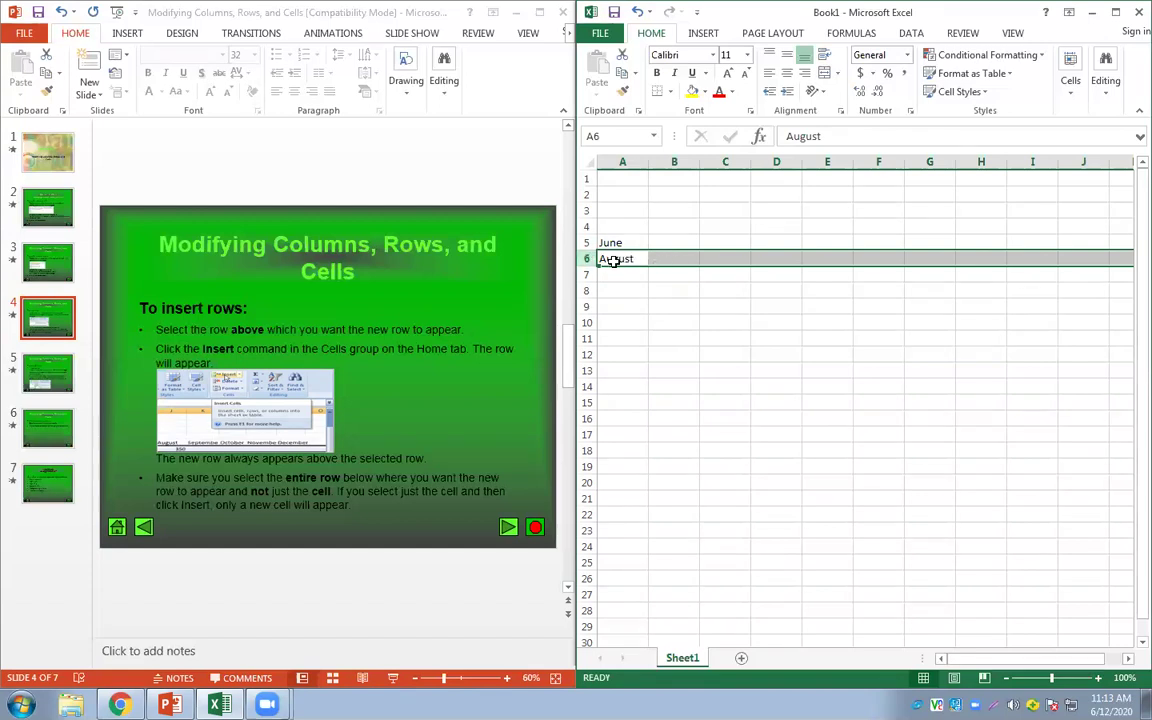
left_click(645, 318)
left_click(627, 260)
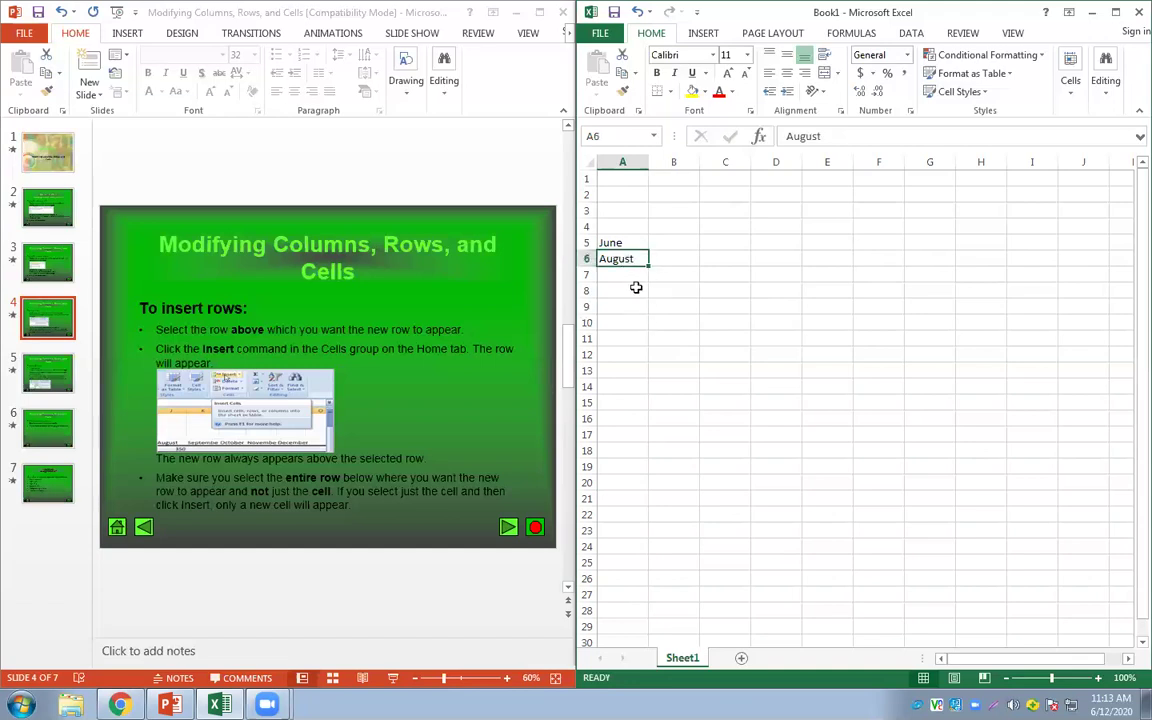
left_click(640, 290)
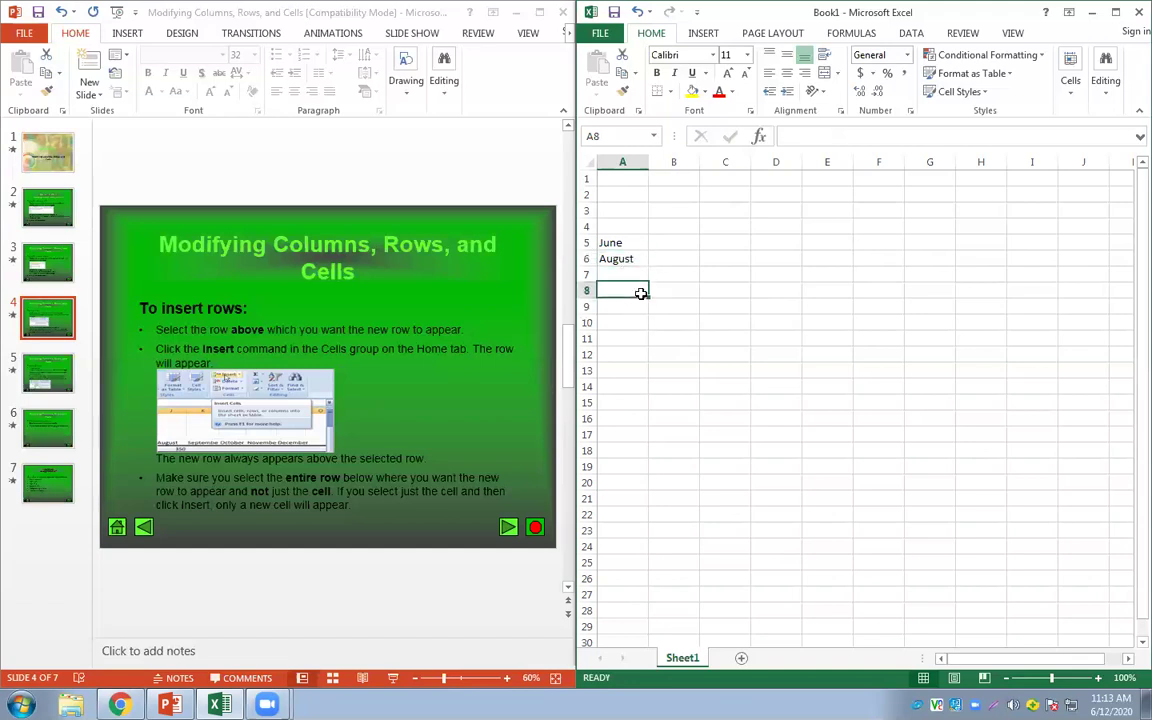
Step: Insert a blank row above the August row and undo that insertion
left_click(585, 258)
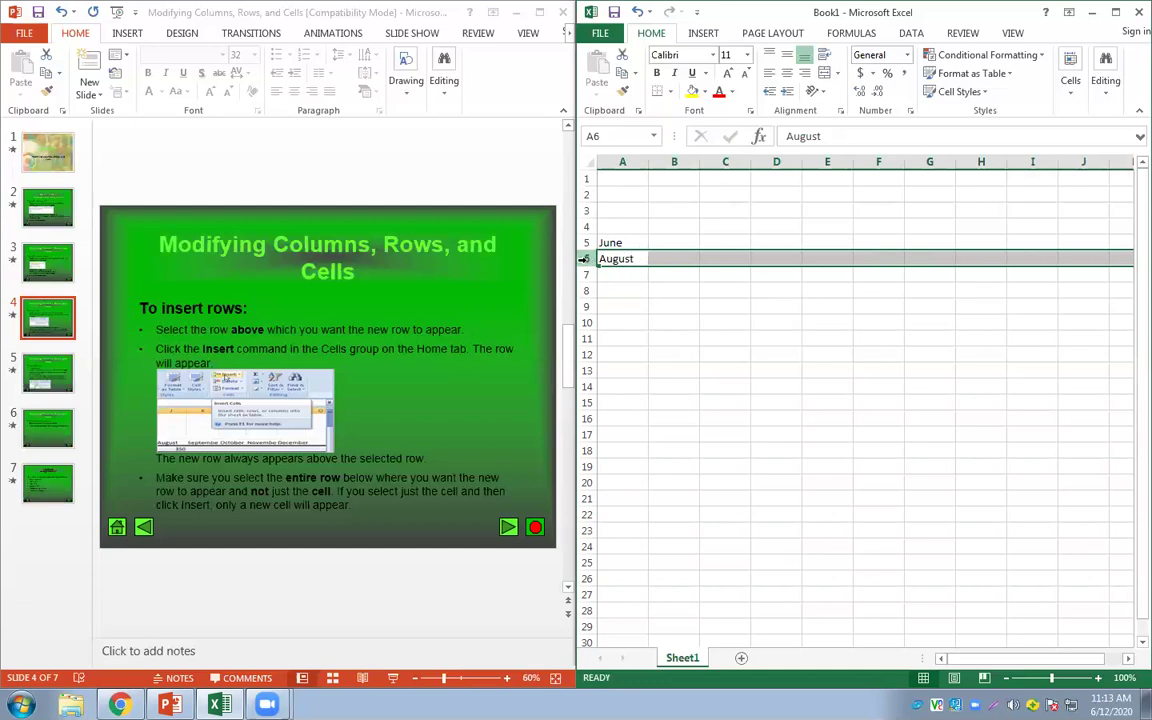
right_click(587, 259)
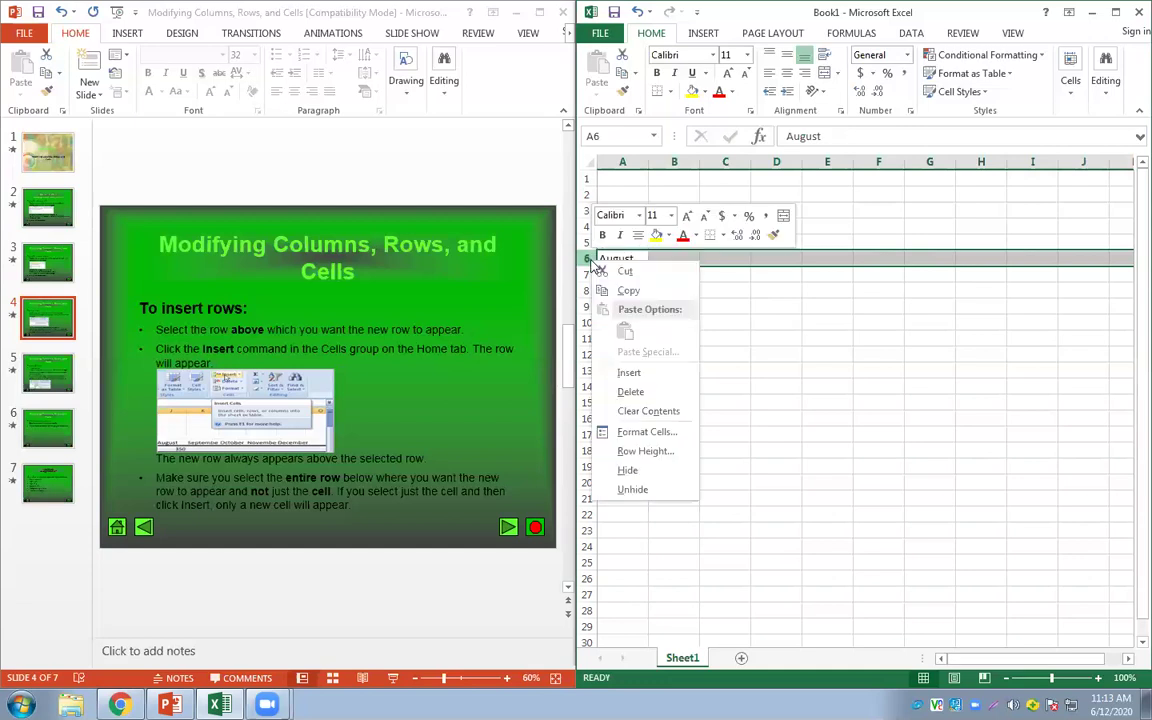
left_click(628, 373)
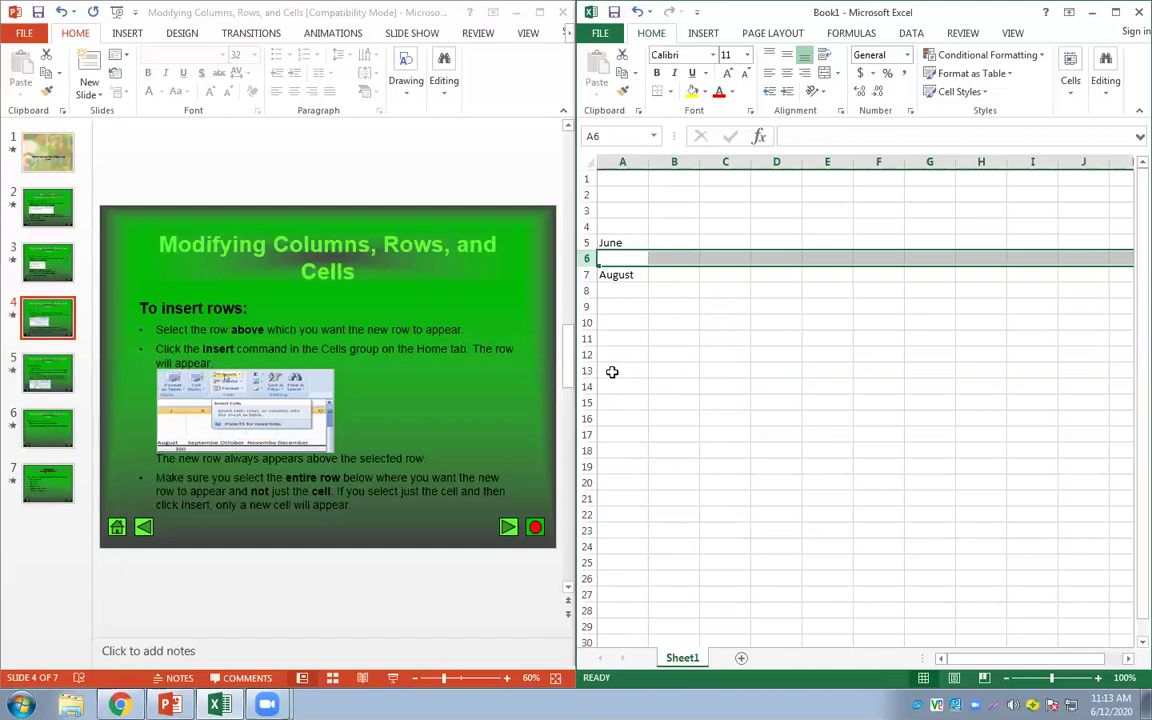
left_click(695, 372)
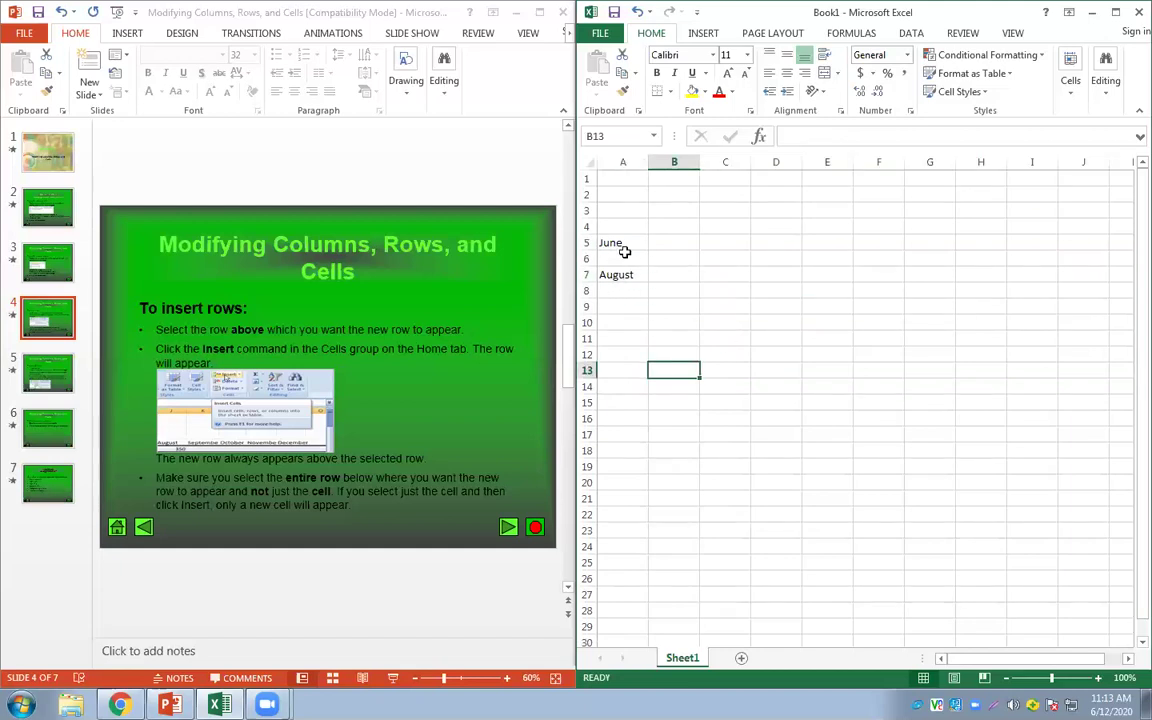
left_click(637, 14)
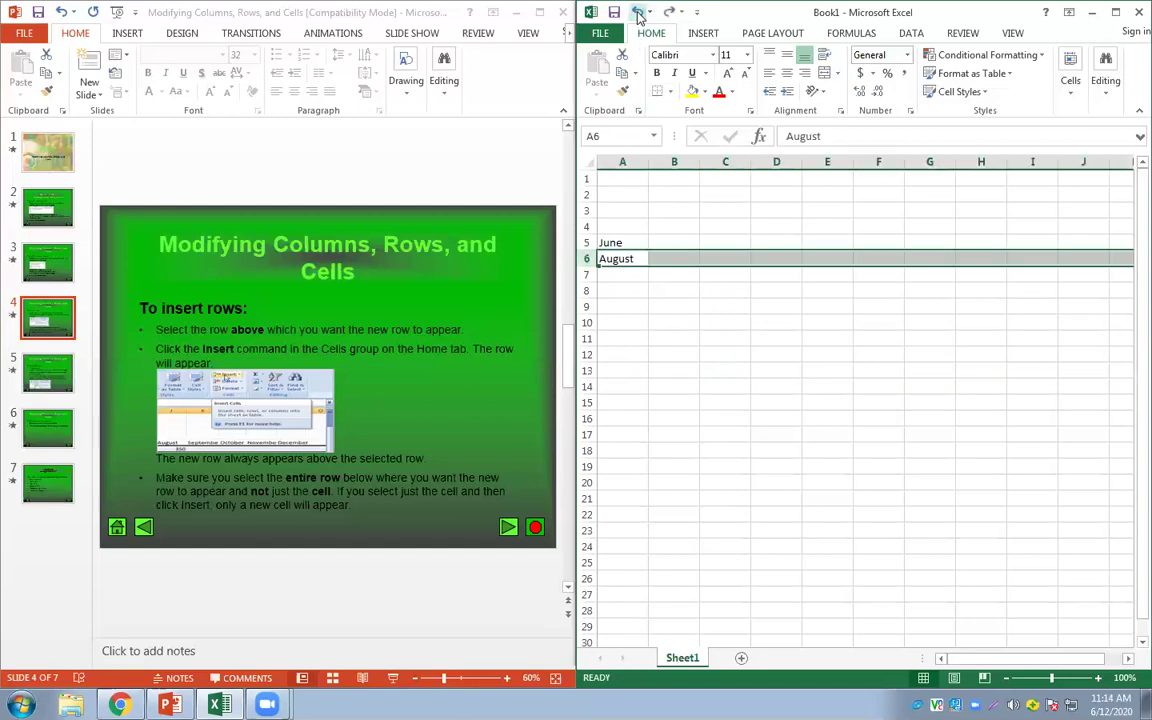
Step: Maximize the Excel window and insert a sheet row above August with Insert Sheet Rows
double_click(878, 18)
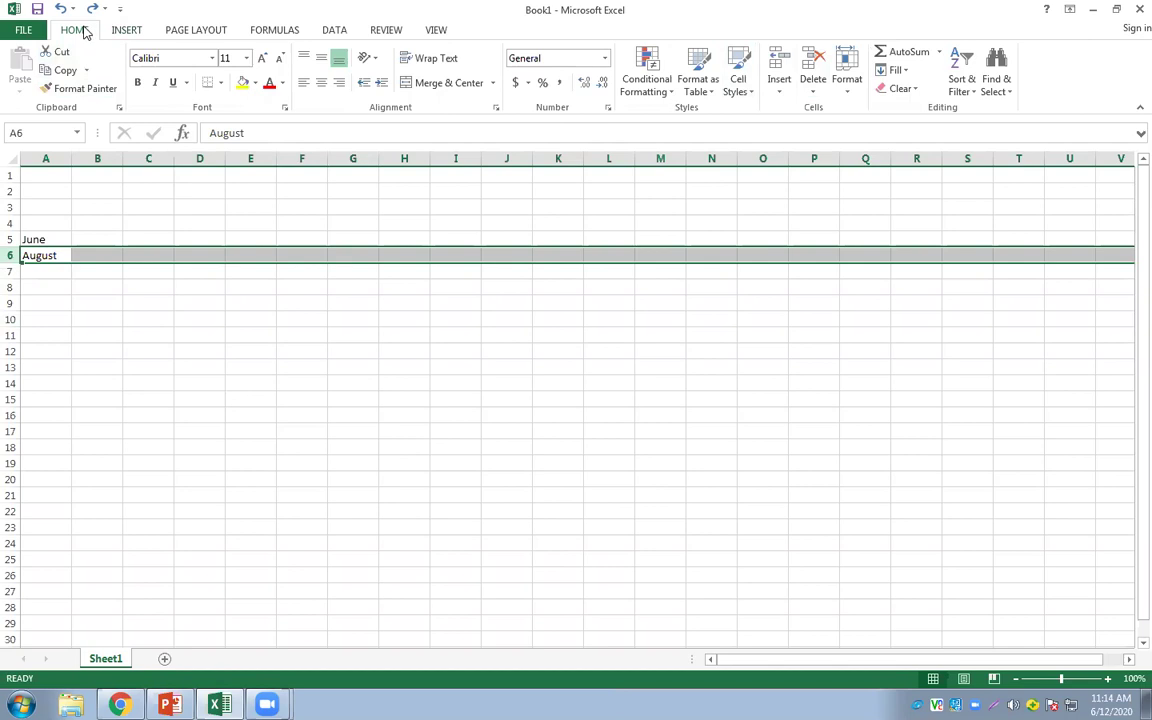
left_click(781, 95)
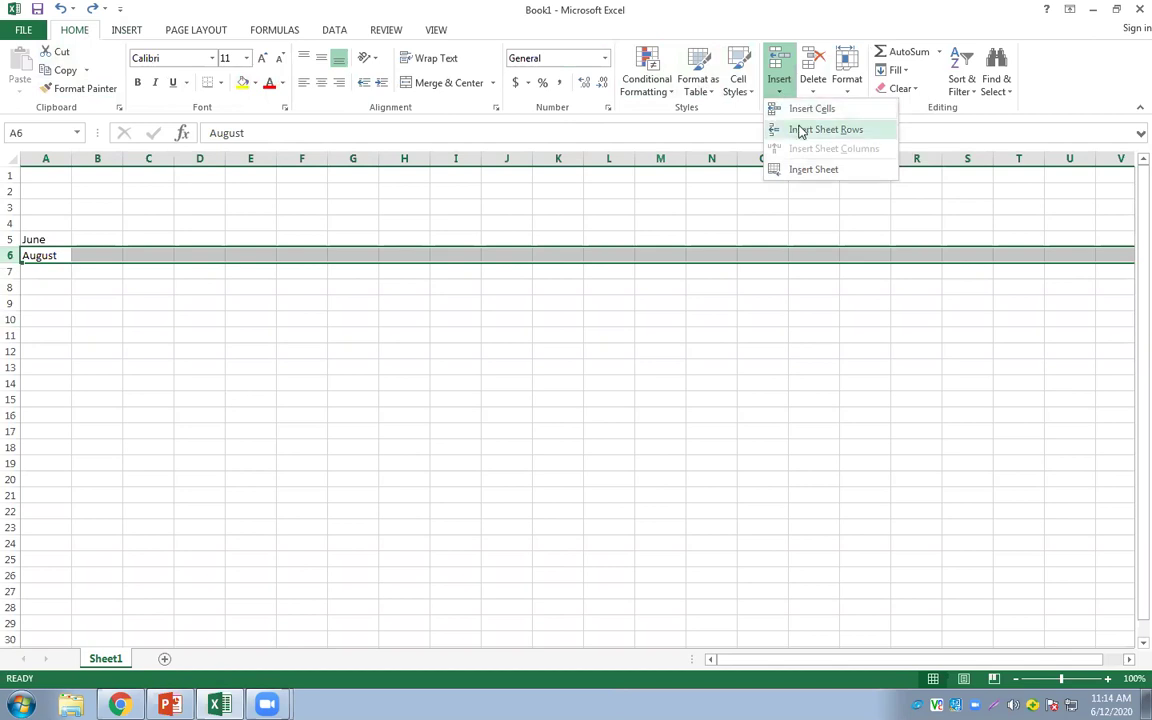
left_click(801, 130)
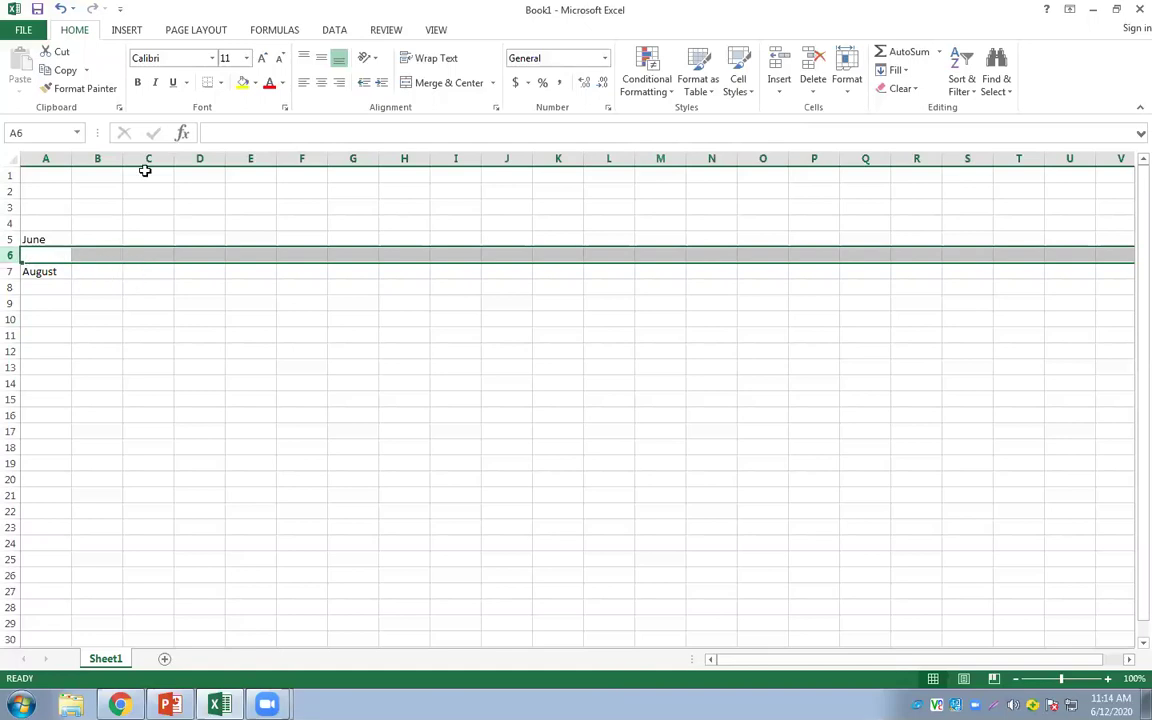
Step: Undo the sheet row insertion and return the Excel window to its side-by-side layout with PowerPoint
left_click(60, 8)
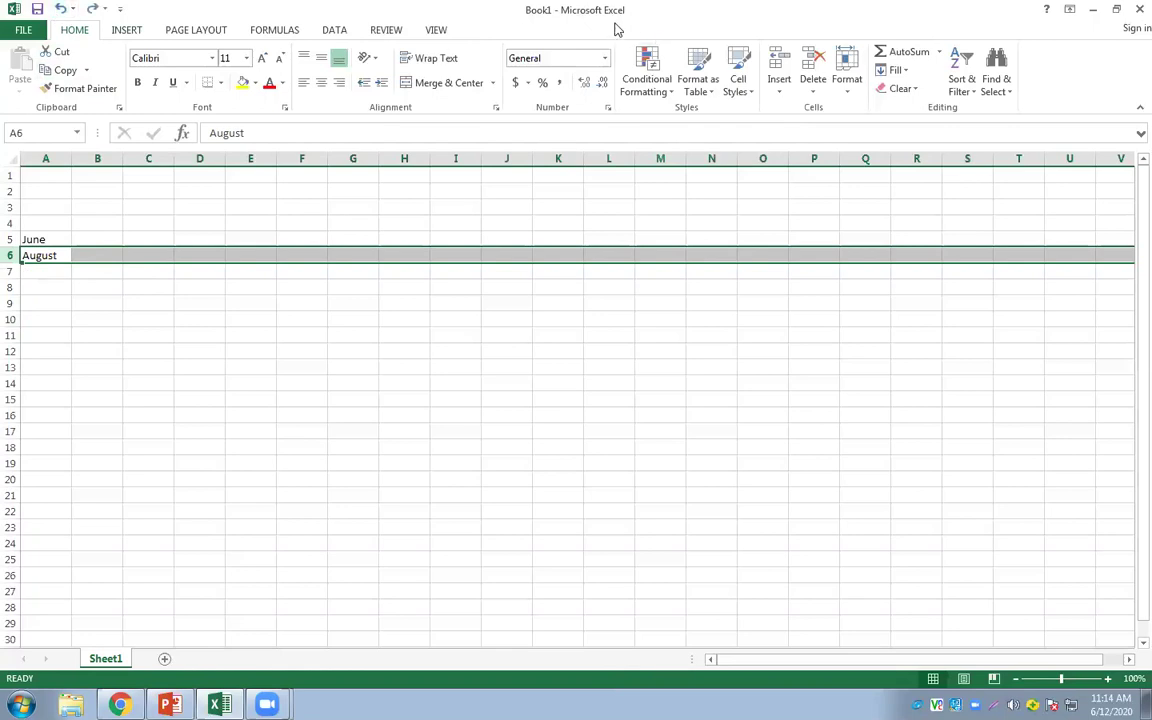
left_click_drag(674, 13, 1150, 20)
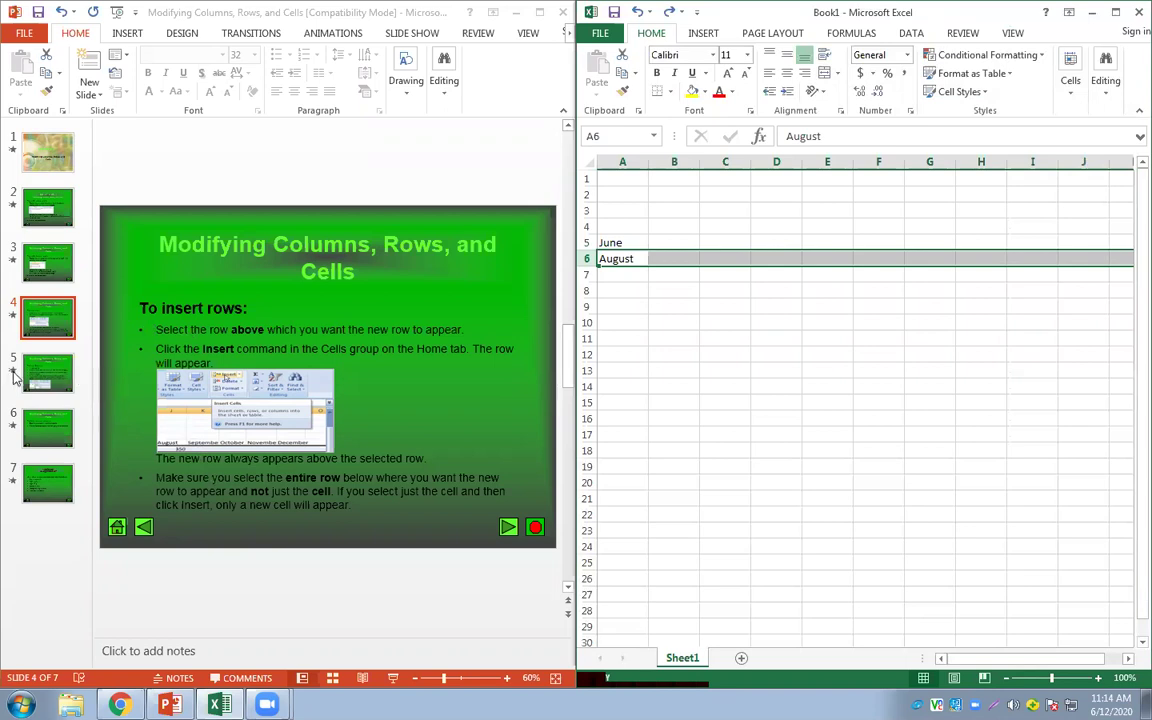
Step: Show slide 5 about inserting columns in PowerPoint, and undo the June and August entries in the Excel sheet
left_click(52, 377)
left_click(52, 377)
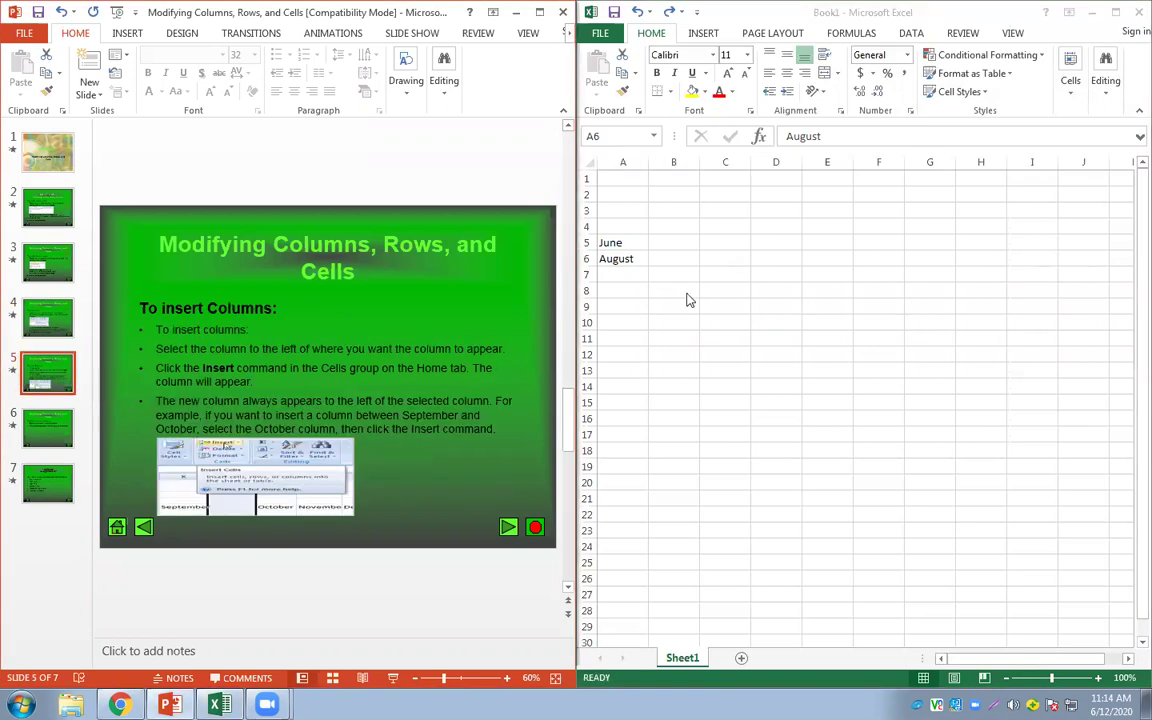
left_click(628, 244)
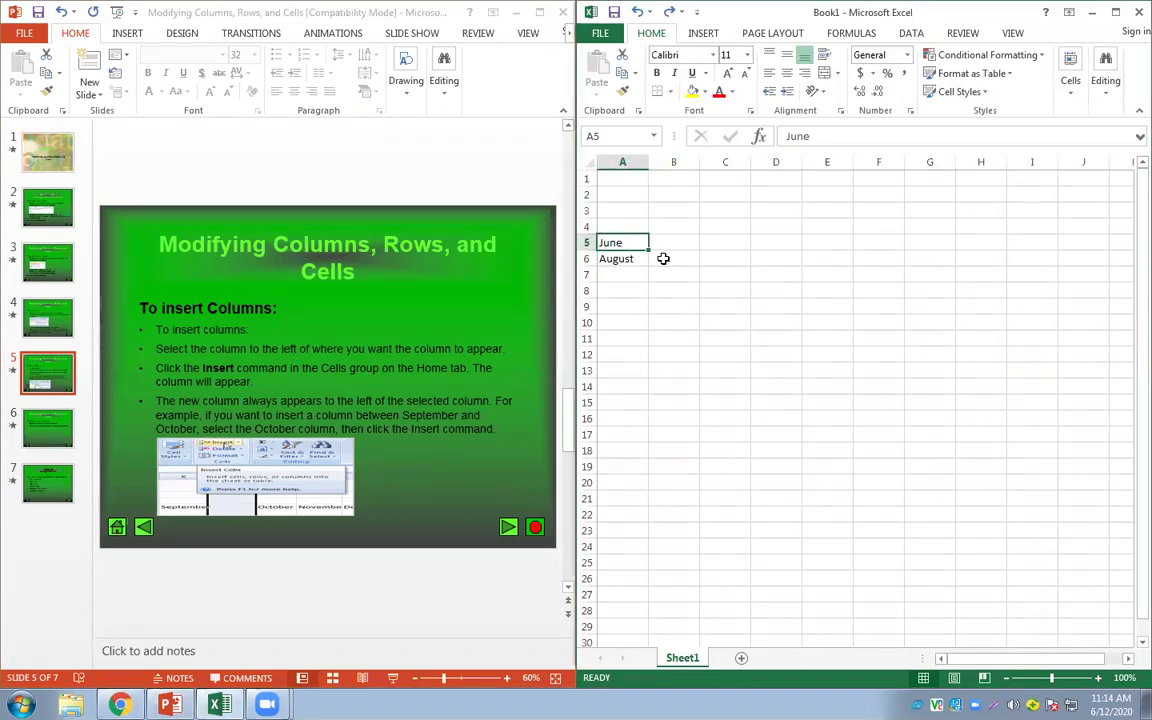
left_click(637, 13)
left_click(637, 13)
Step: Enter Monday in cell C2 and Wednesday in cell D2
left_click(736, 196)
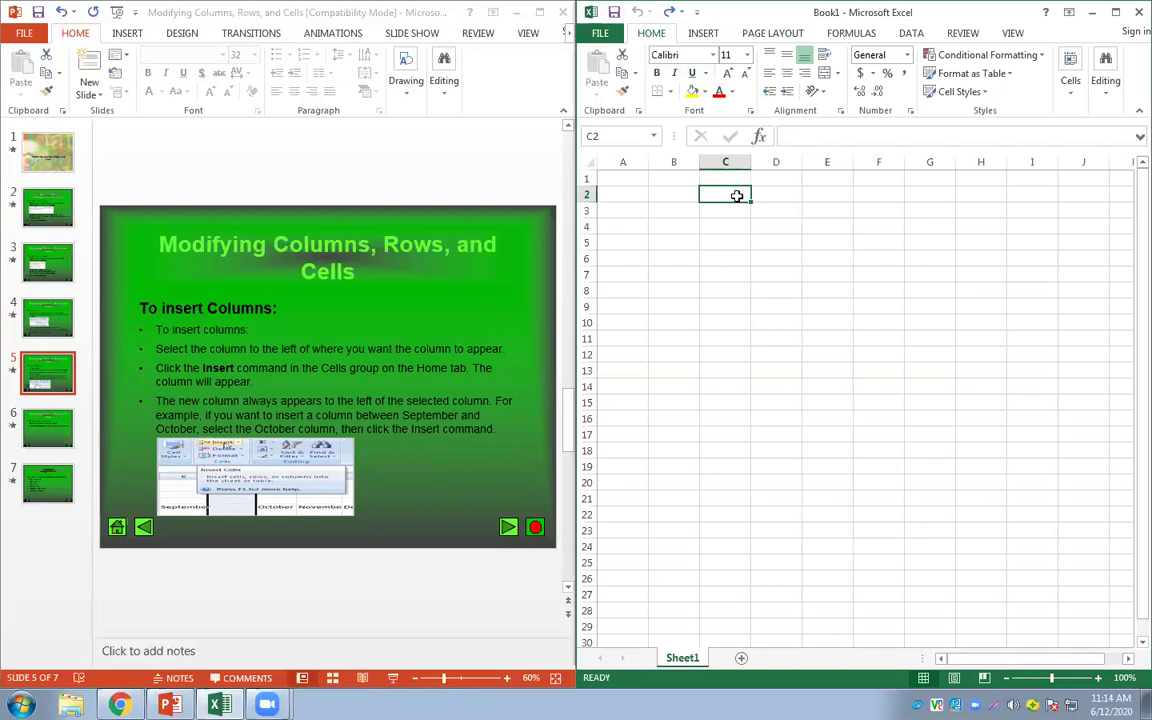
type("Monday")
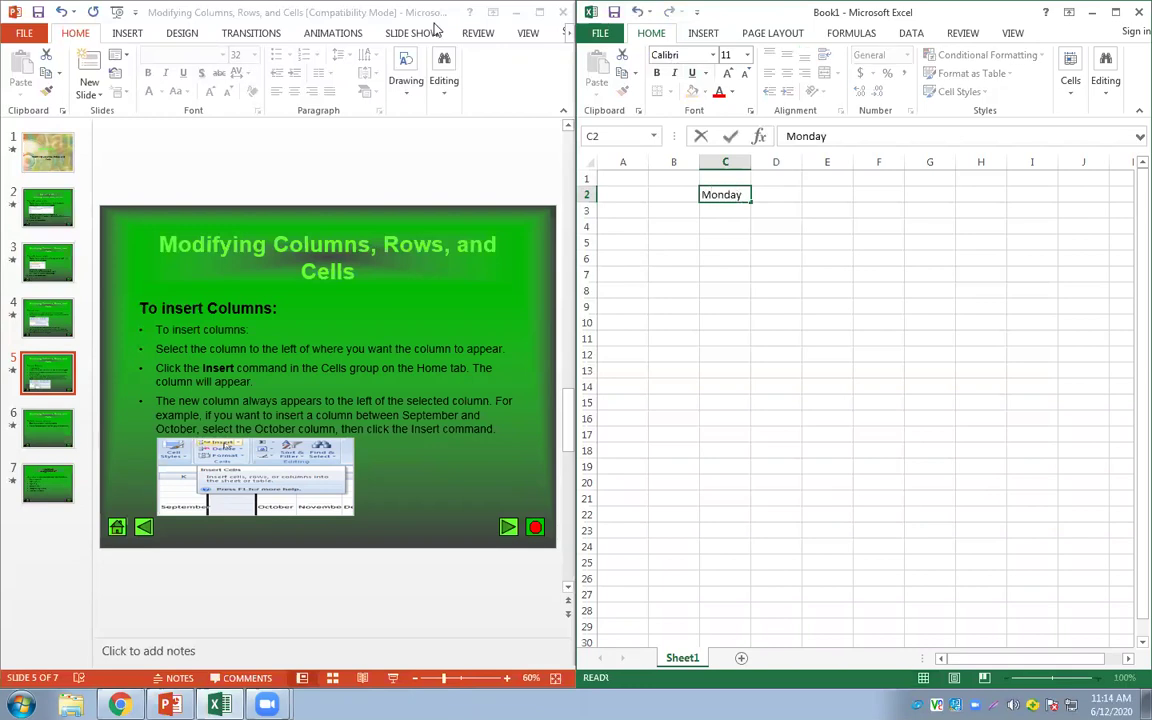
left_click(805, 265)
left_click(785, 195)
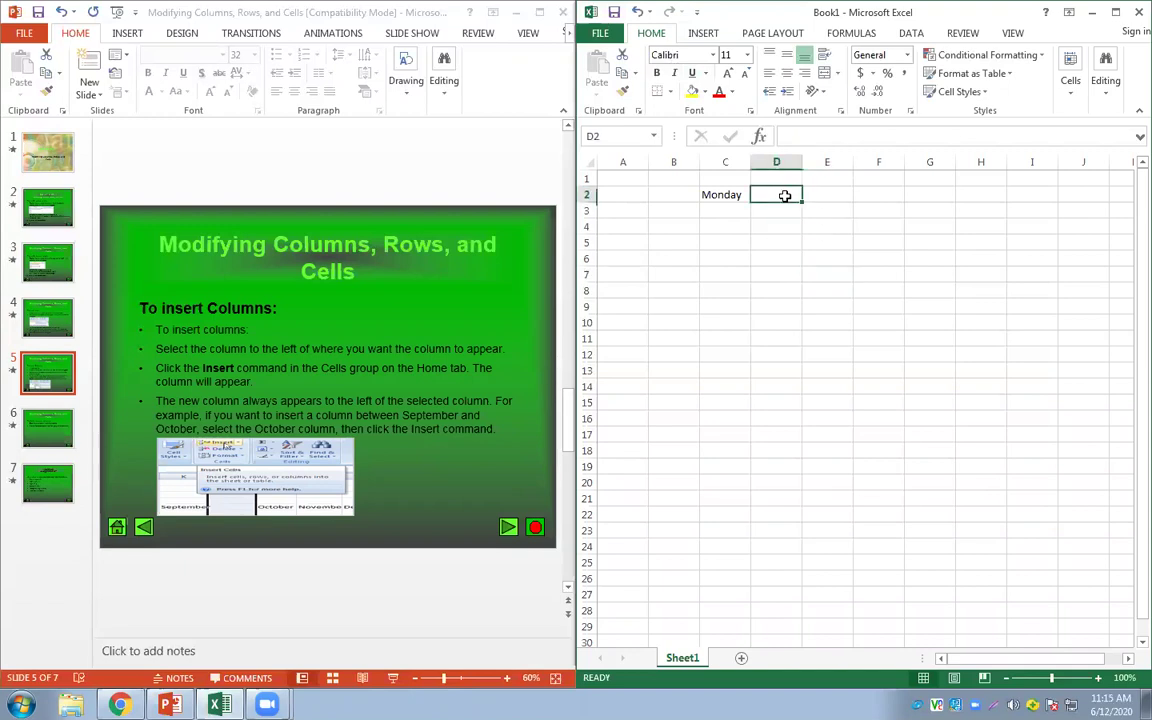
type("W")
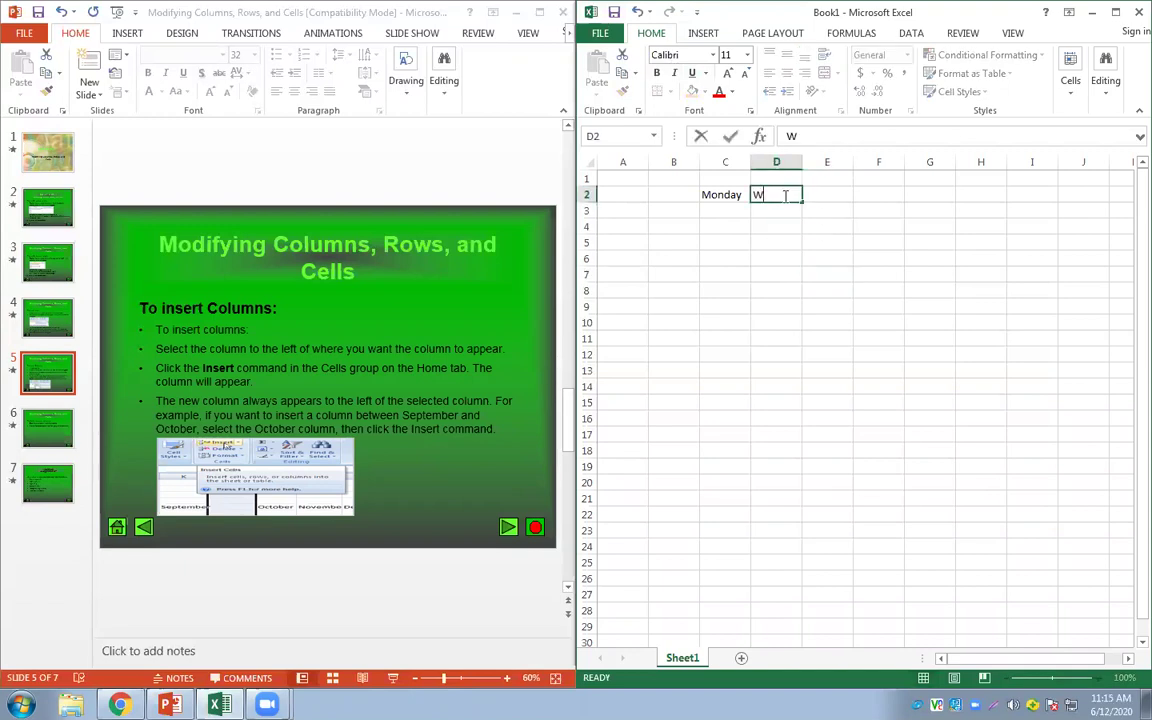
type("ednesday")
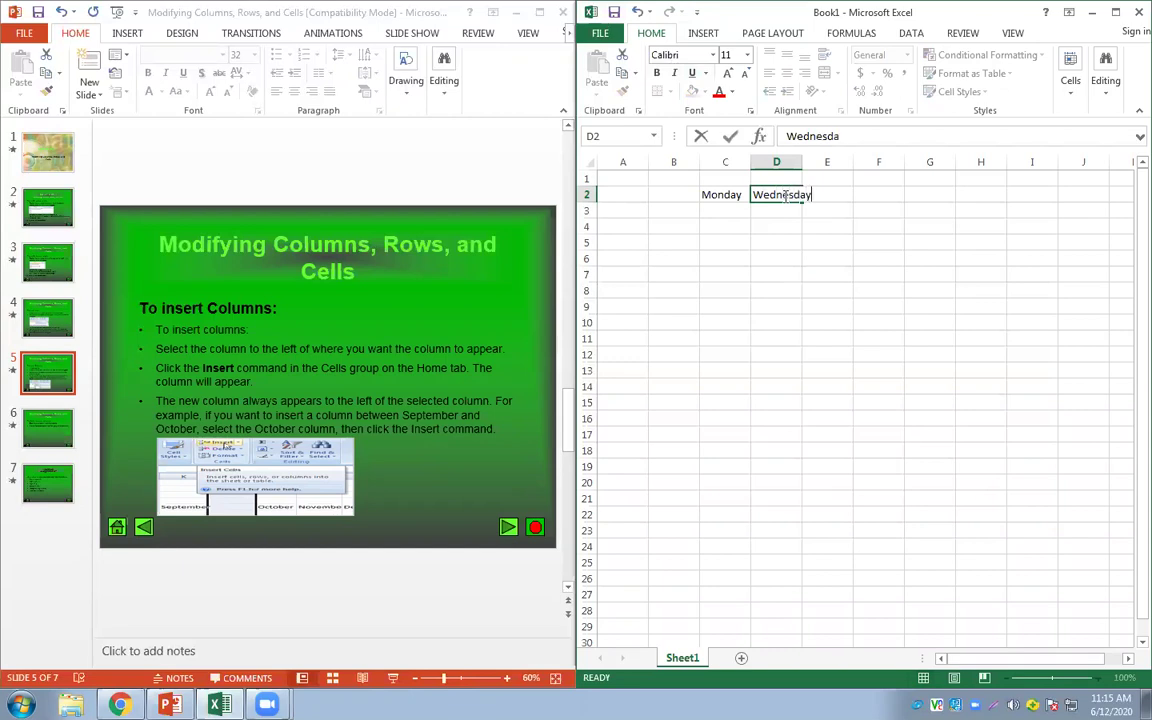
left_click(805, 287)
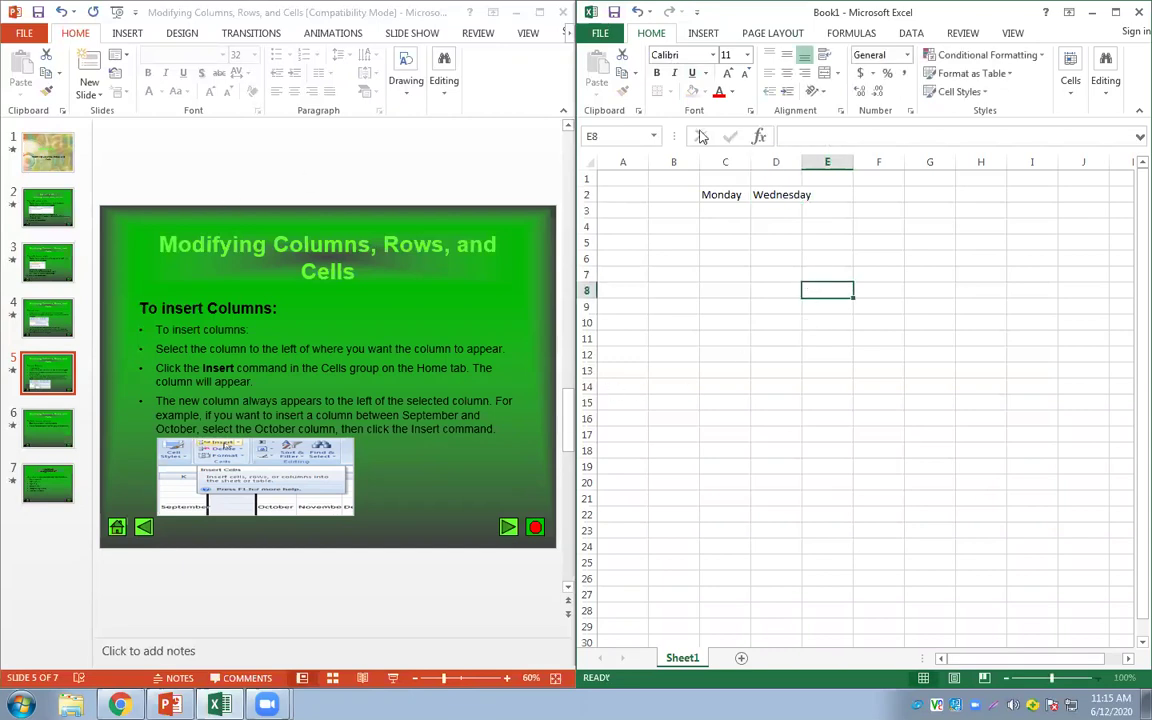